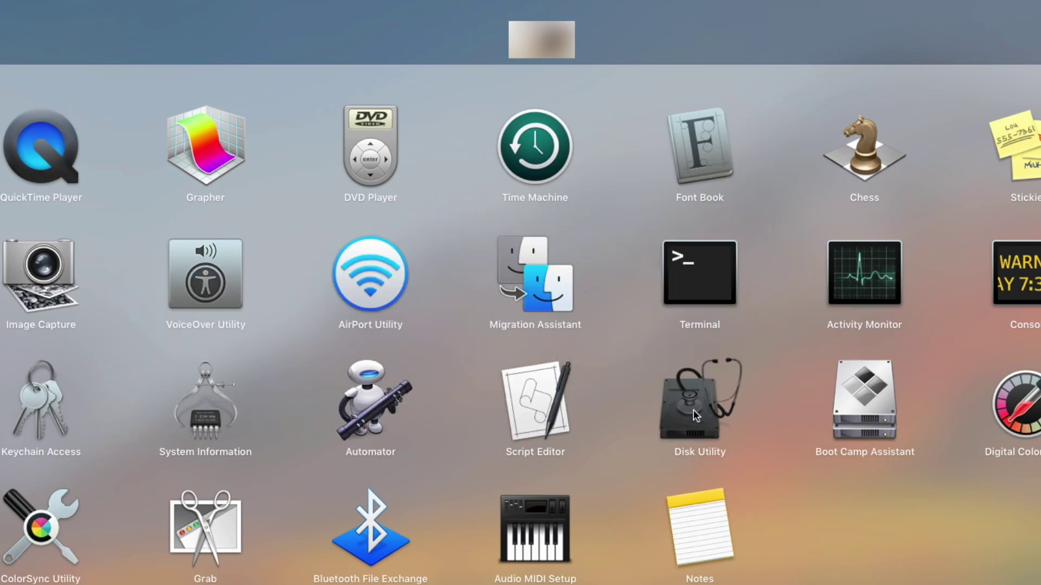
Run First Aid on the KING external USB drive in Disk Utility.
click(750, 499)
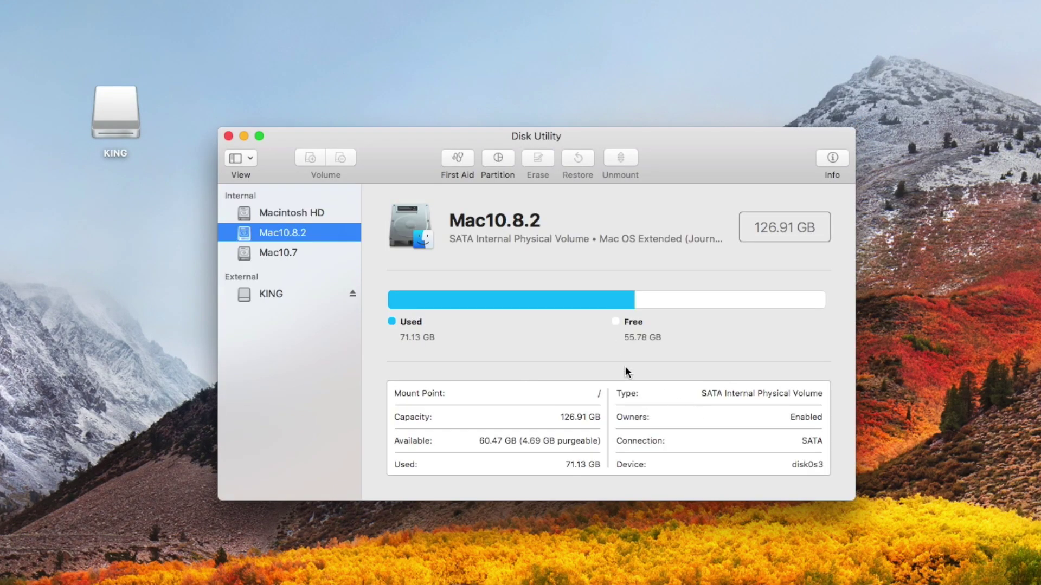
click(273, 295)
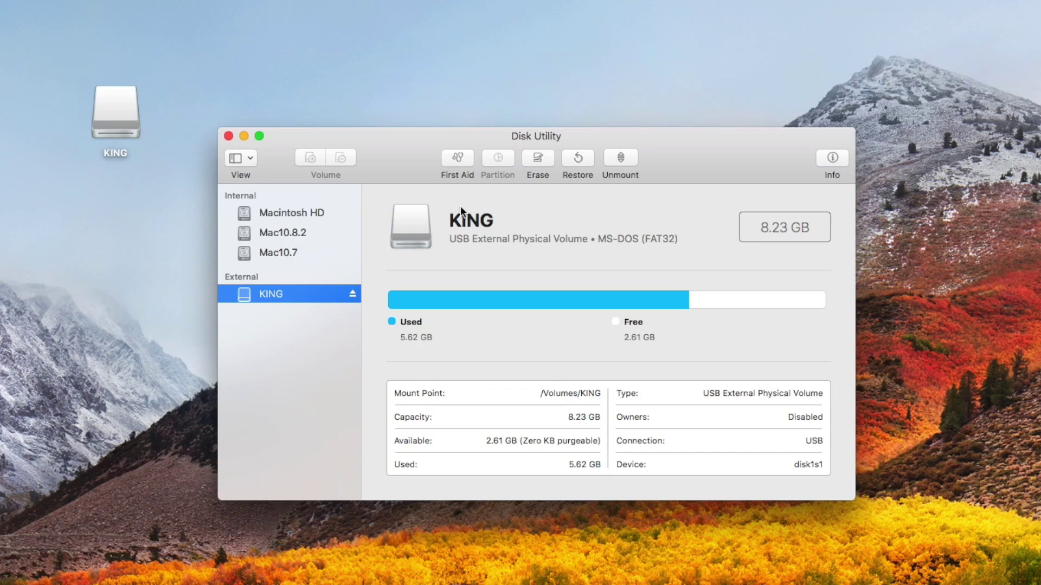
click(463, 157)
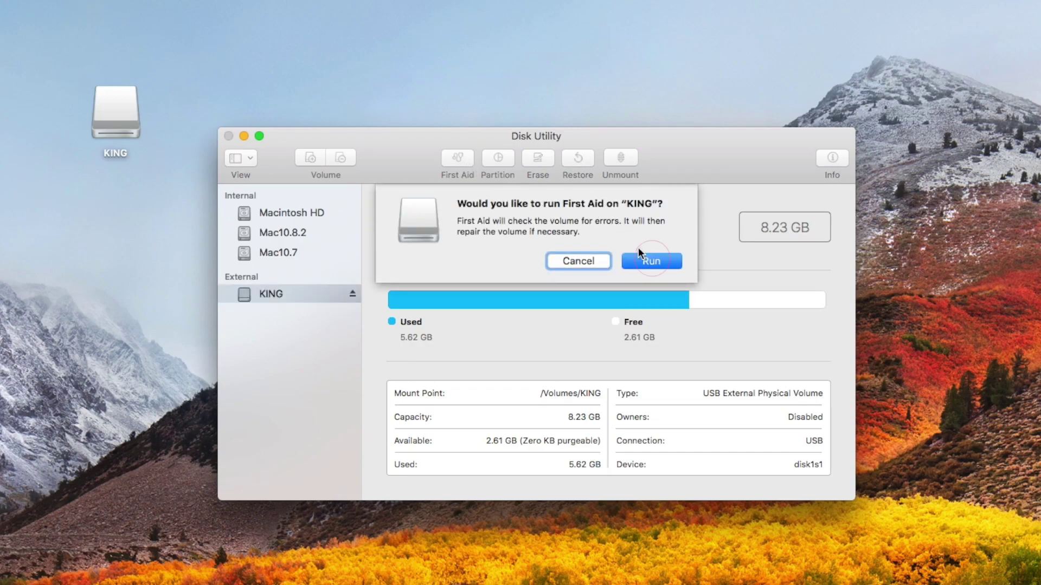
click(647, 262)
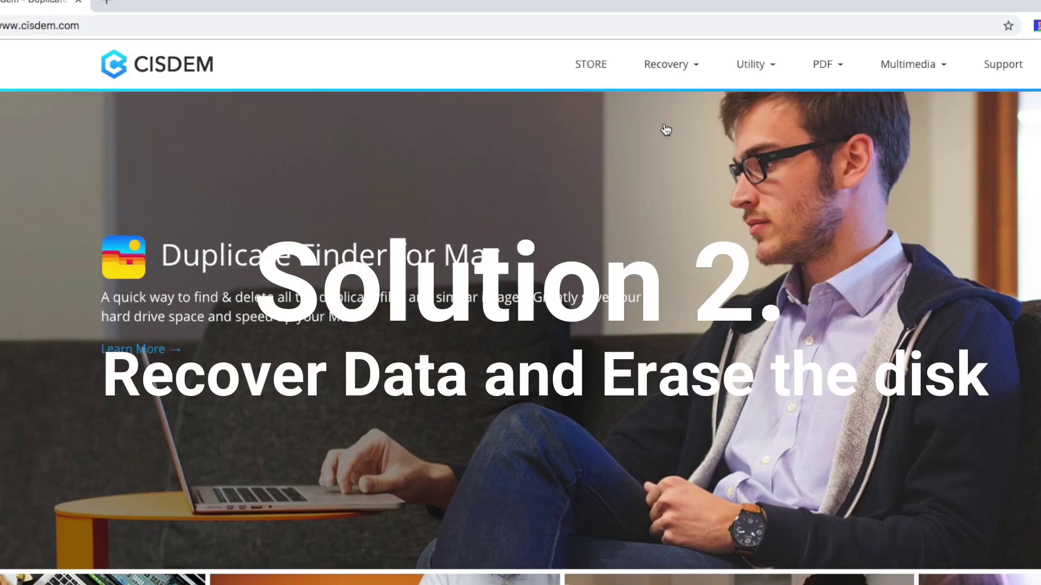
Open the Data Recovery for Mac page from the Recovery menu and highlight its feature bullets.
mouse_move(668, 66)
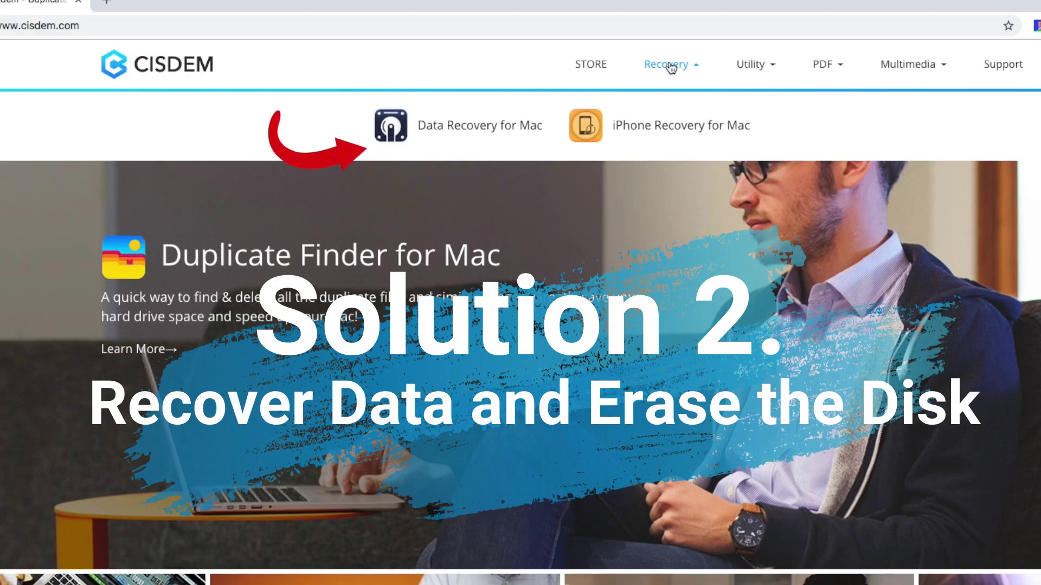
click(491, 125)
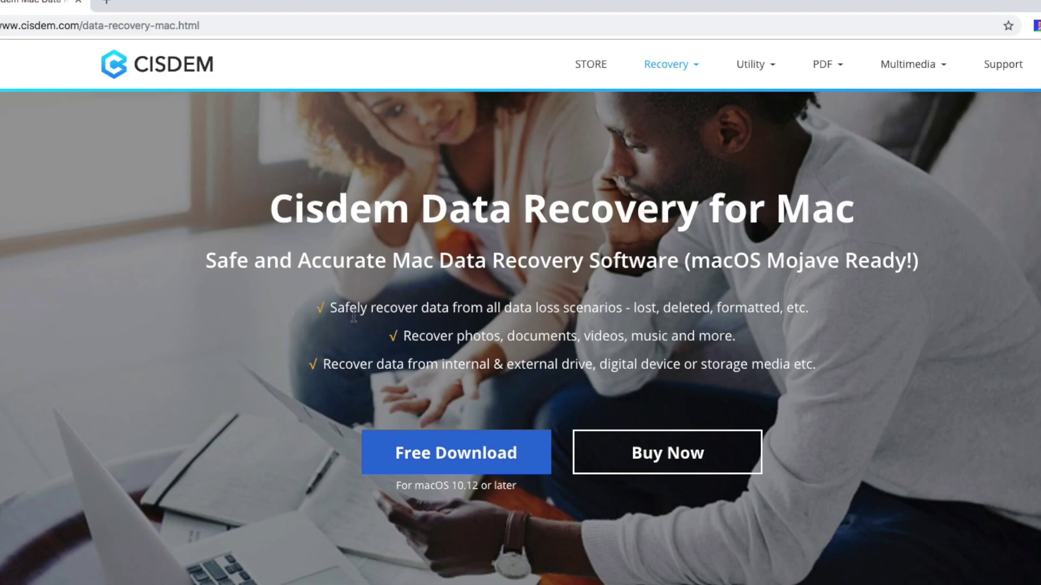
drag(330, 308, 818, 307)
drag(402, 337, 741, 343)
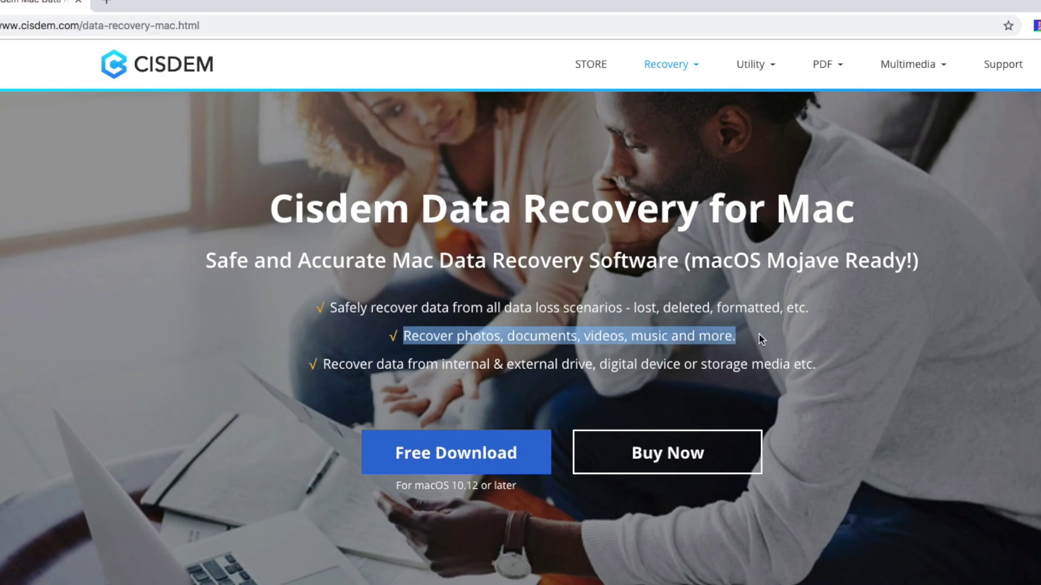
click(742, 341)
drag(324, 365, 829, 372)
click(829, 372)
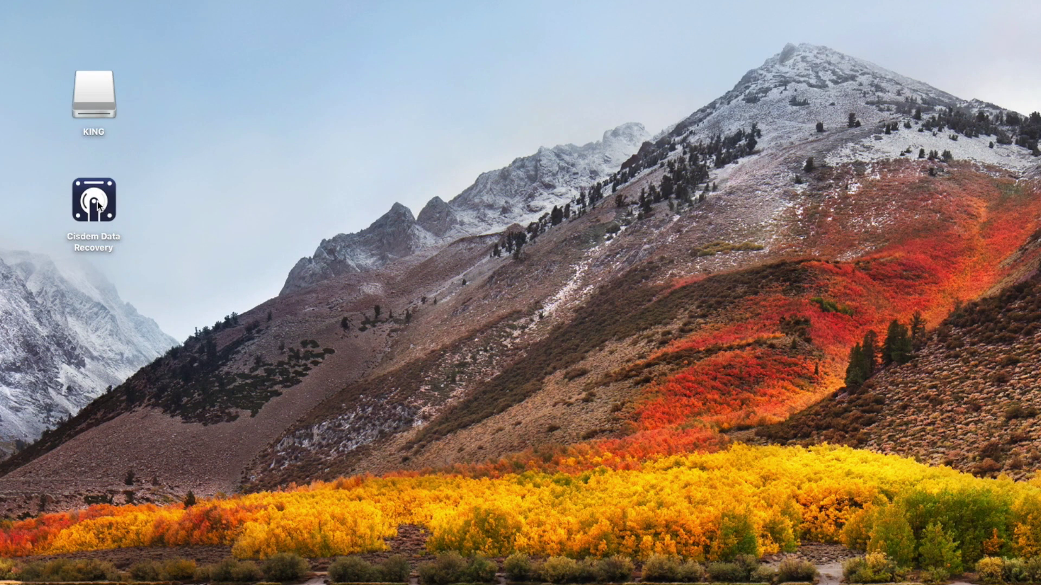
Launch Cisdem Data Recovery from its desktop icon and authorize it with the admin password.
click(98, 206)
double_click(98, 206)
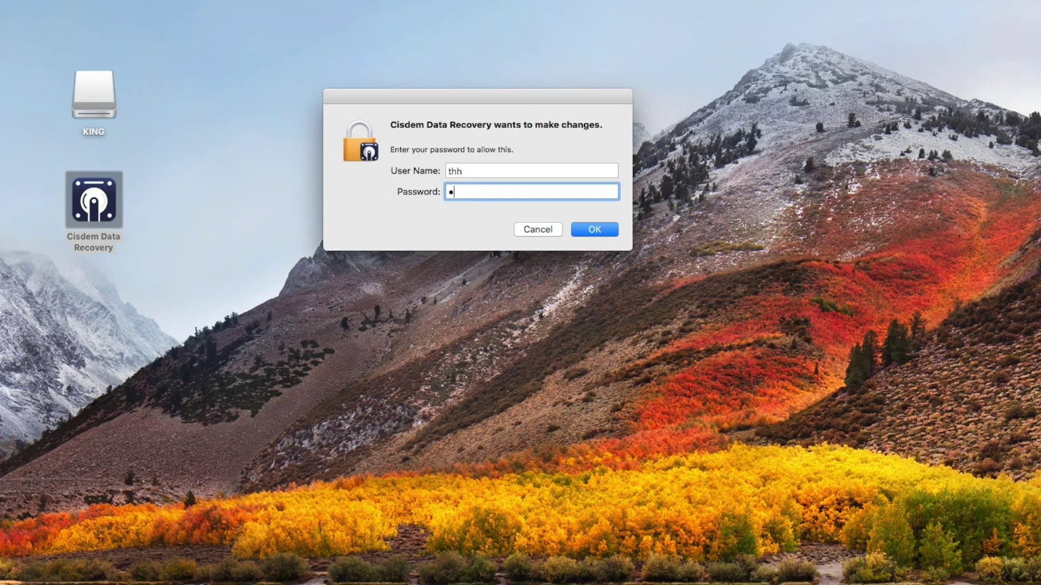
key(Return)
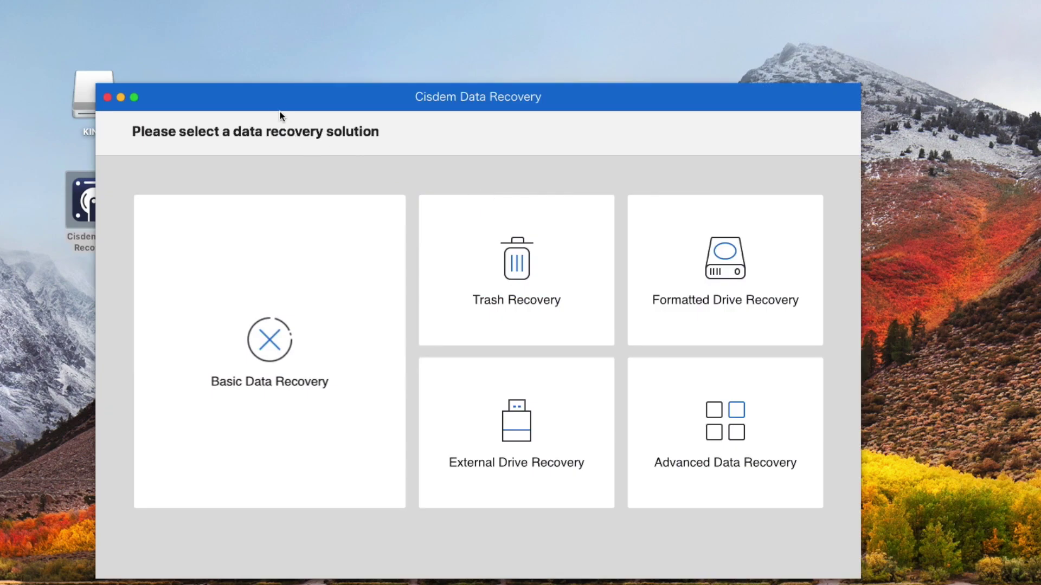
drag(274, 98, 356, 64)
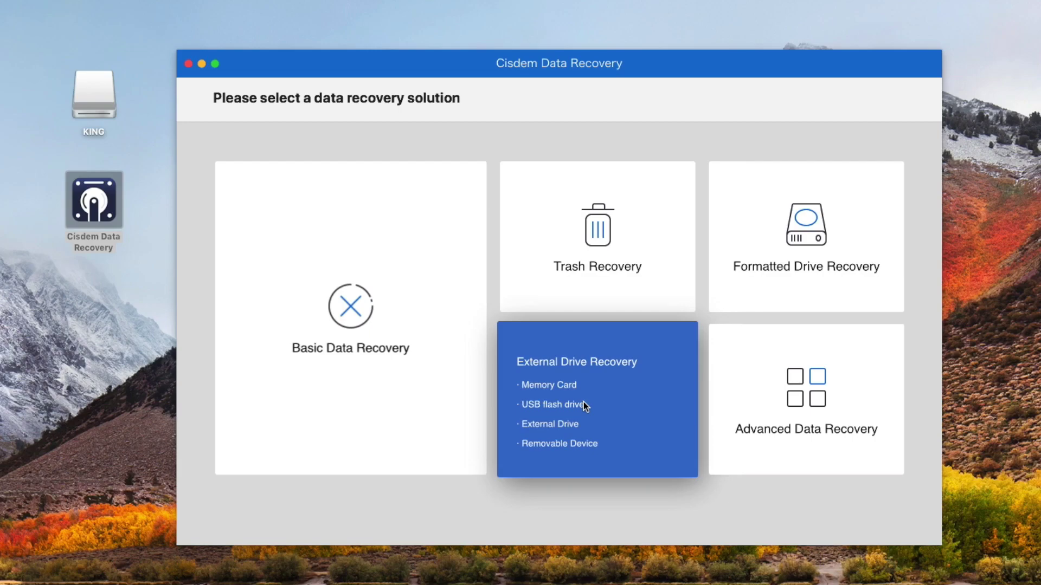
Choose External Drive Recovery and scan the KING drive for lost files.
click(585, 405)
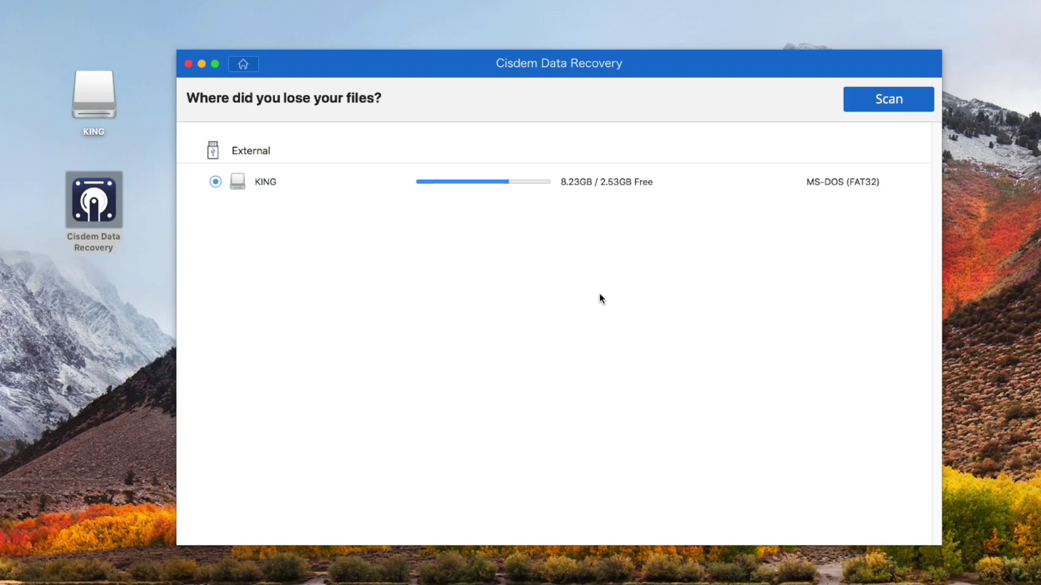
click(869, 107)
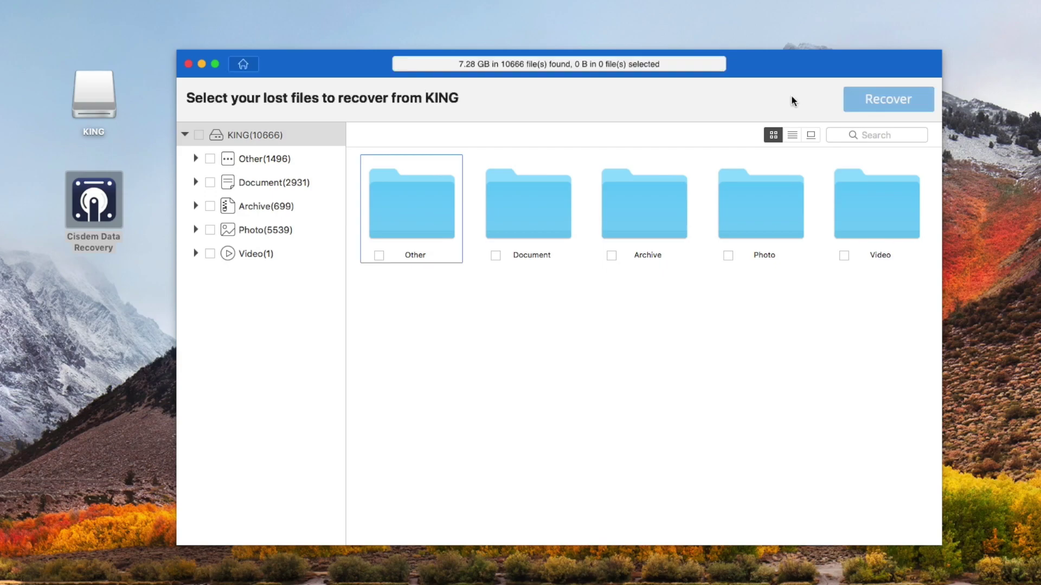
Expand the Other, Archive and Photo categories and show the 12 bmp files found.
click(196, 159)
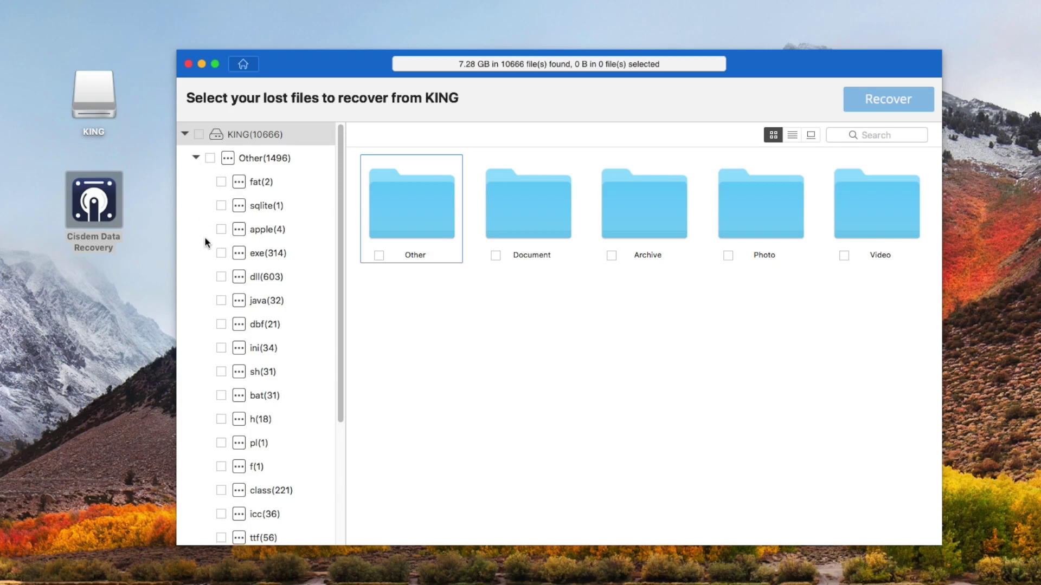
scroll(204, 235, down, 5)
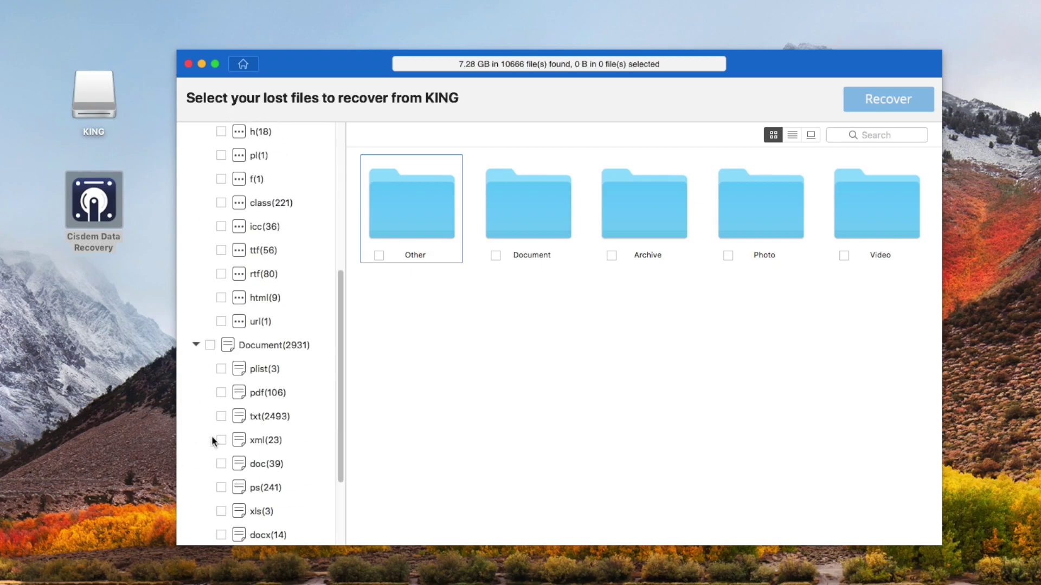
click(196, 486)
click(197, 511)
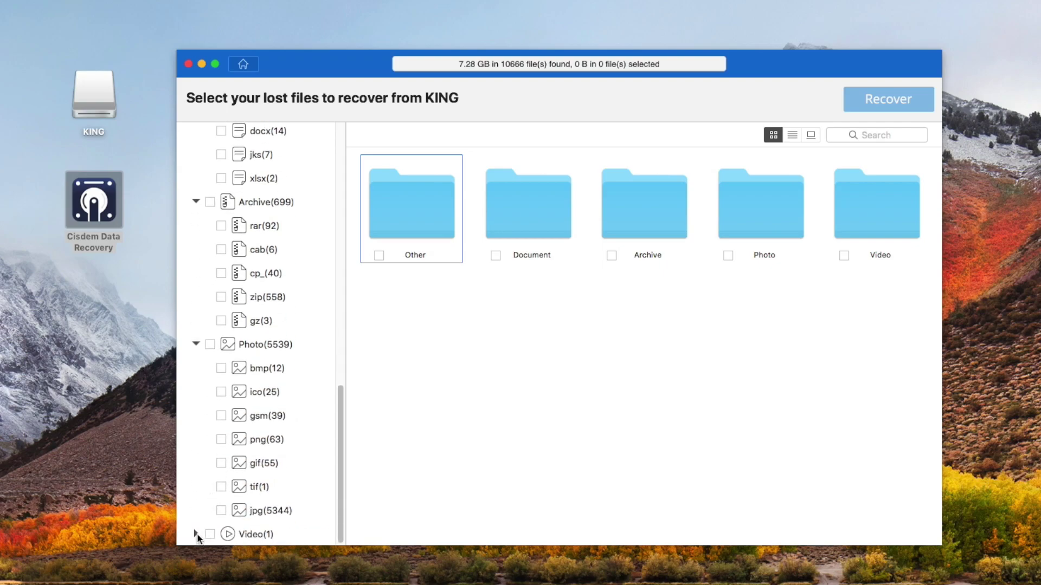
click(263, 369)
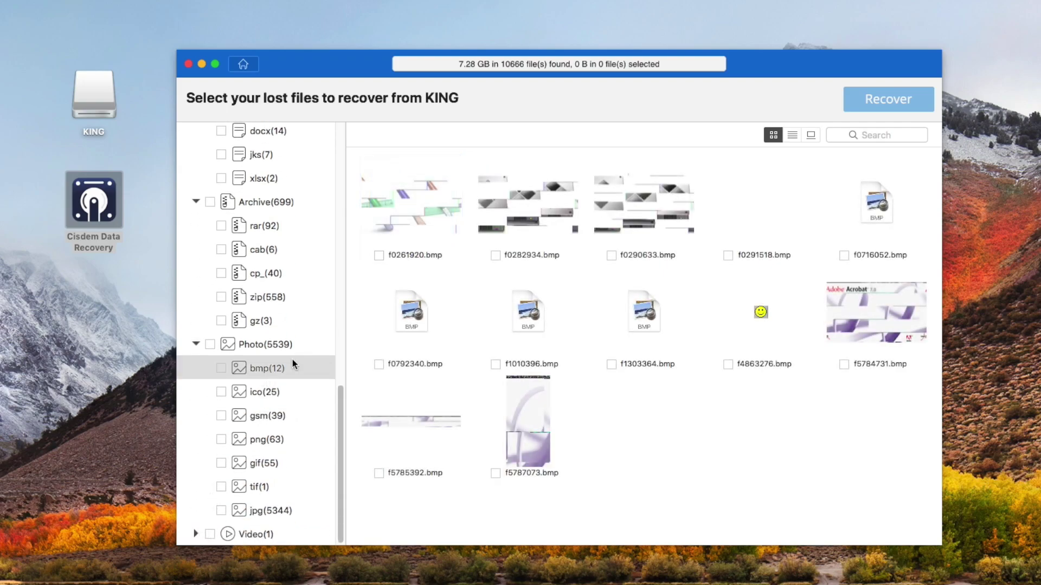
Preview f0282934.bmp in preview mode and glance at the ico files.
click(791, 142)
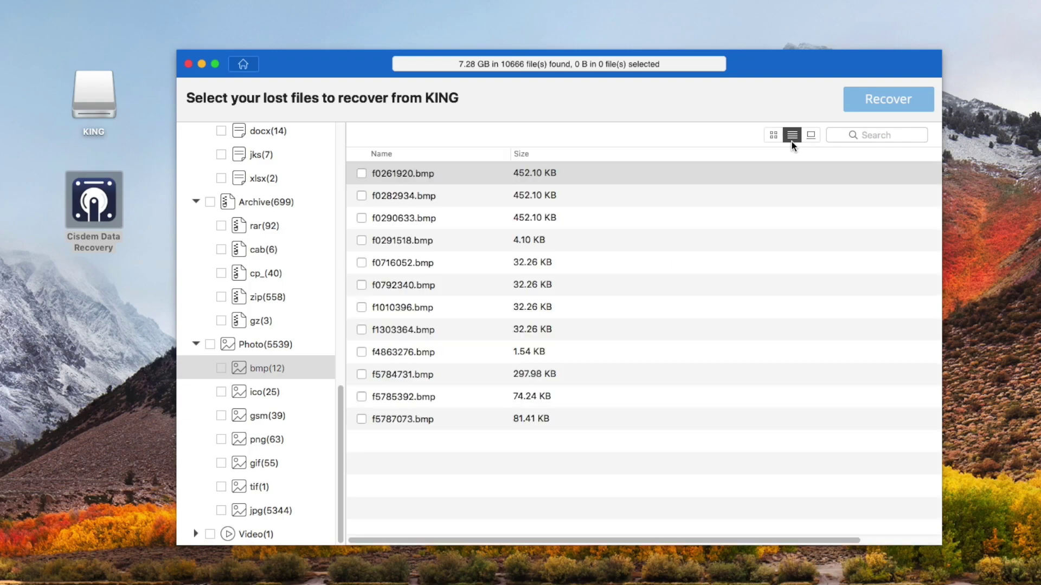
click(809, 136)
click(402, 366)
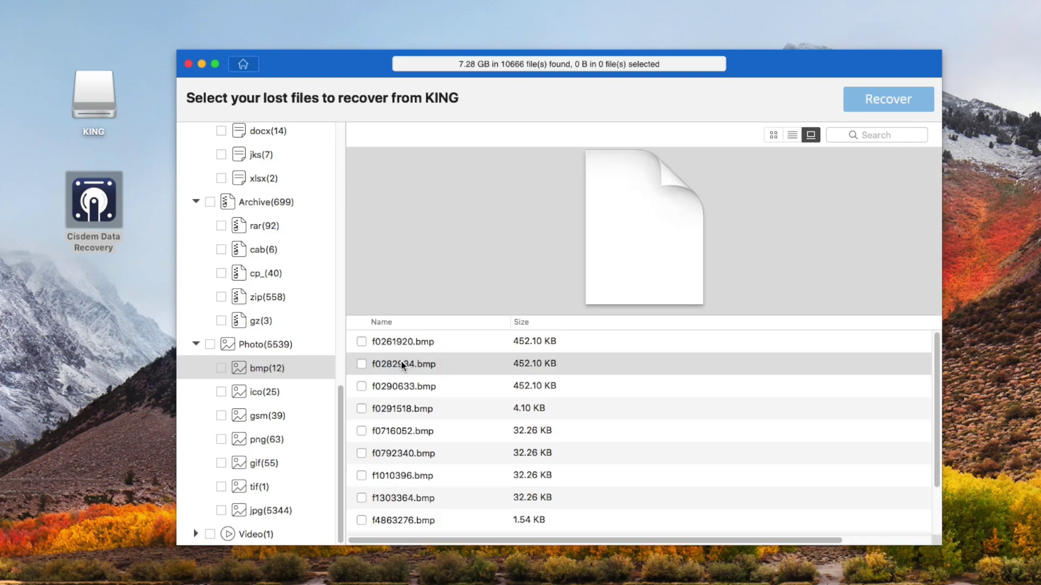
click(262, 393)
click(270, 371)
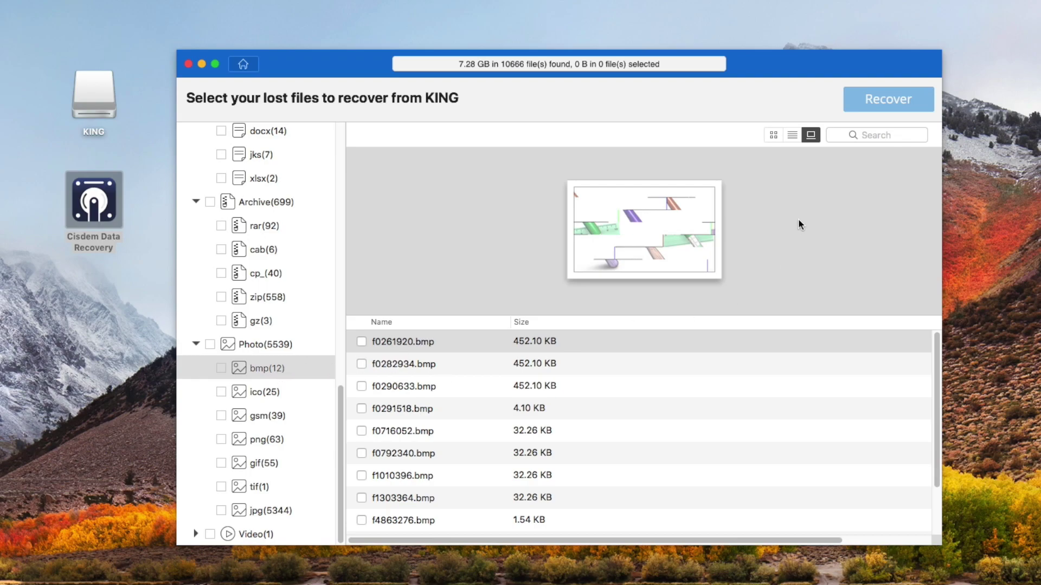
scroll(320, 222, up, 20)
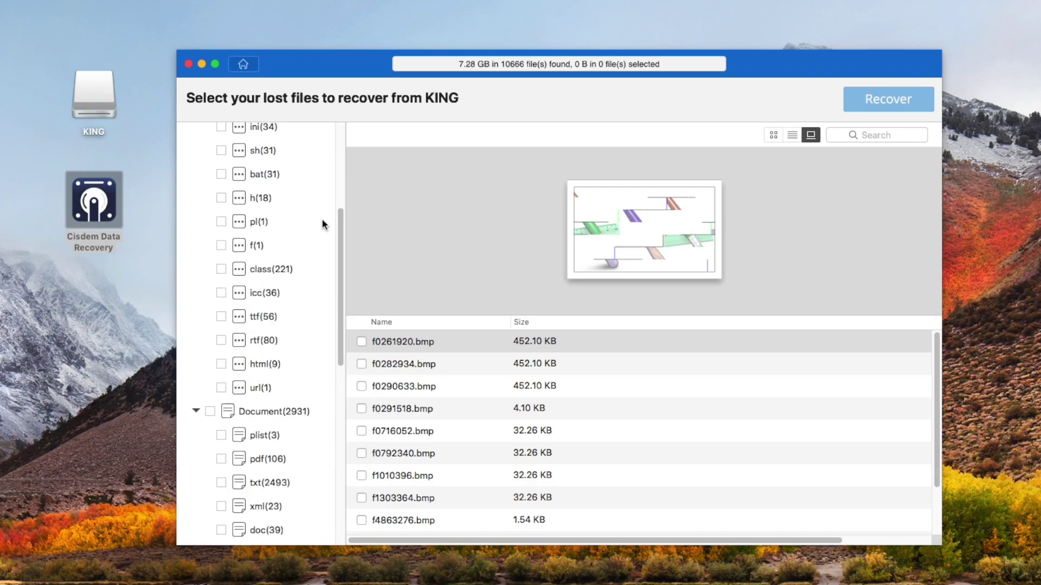
Select all 10666 found files on KING and start the recovery.
click(184, 135)
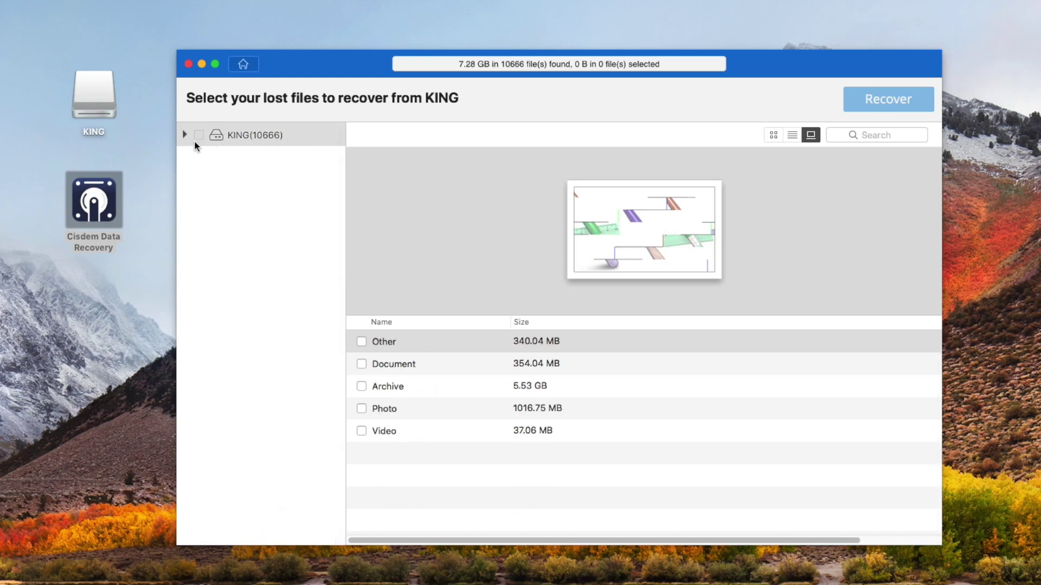
click(199, 135)
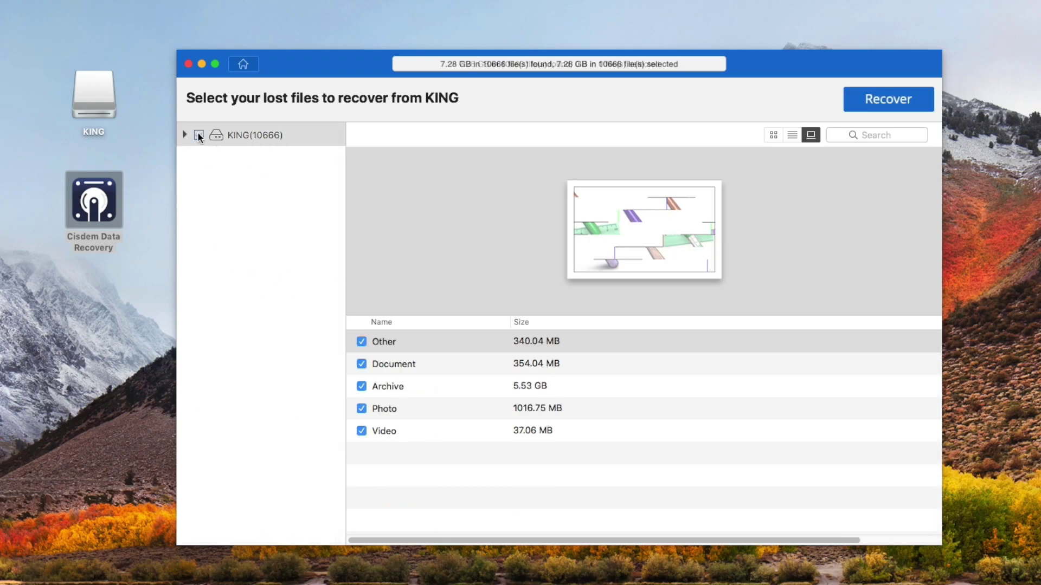
click(883, 101)
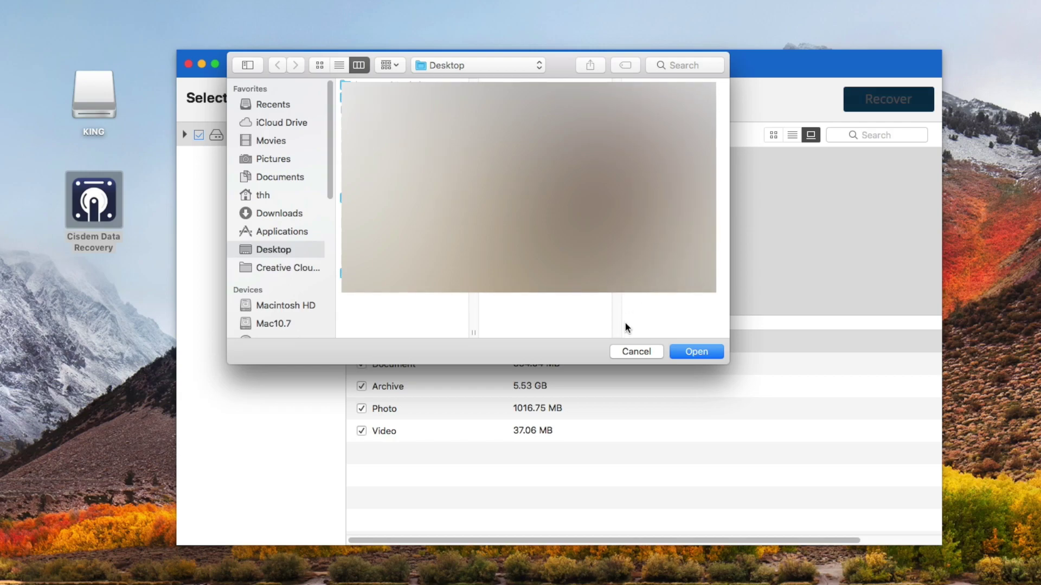
Save the recovered KING files to the Desktop.
click(690, 350)
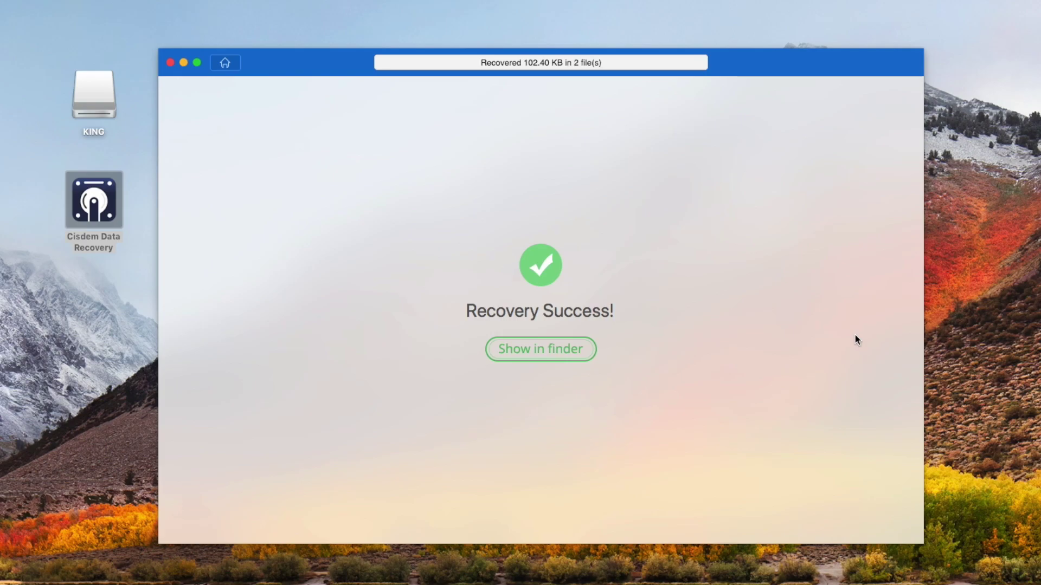
Open the recovered Cisdem Data Recovery folder and preview f4902508-1.jpg in Photo > jpg.
double_click(85, 307)
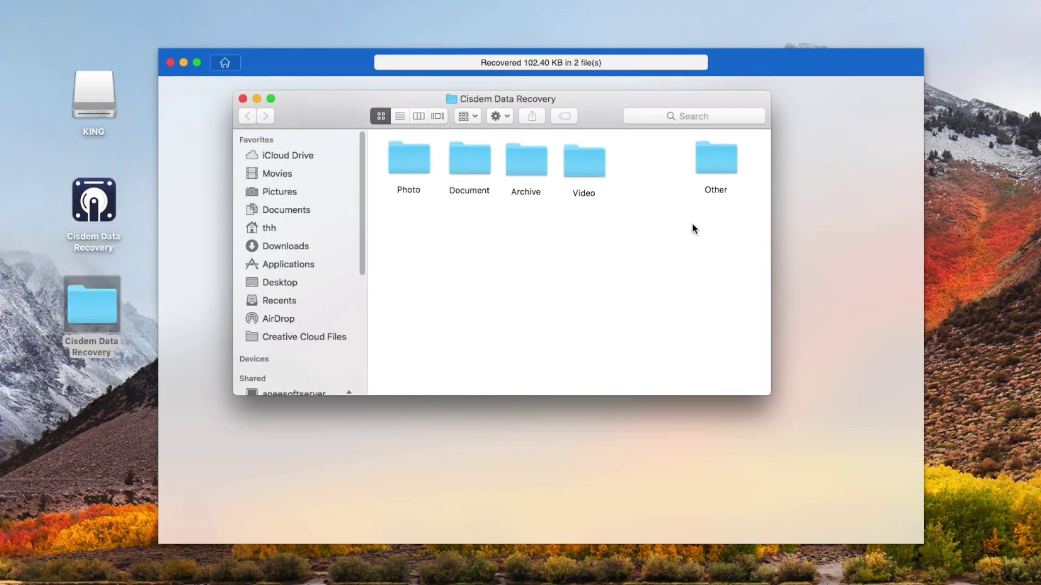
drag(724, 166, 649, 168)
click(652, 231)
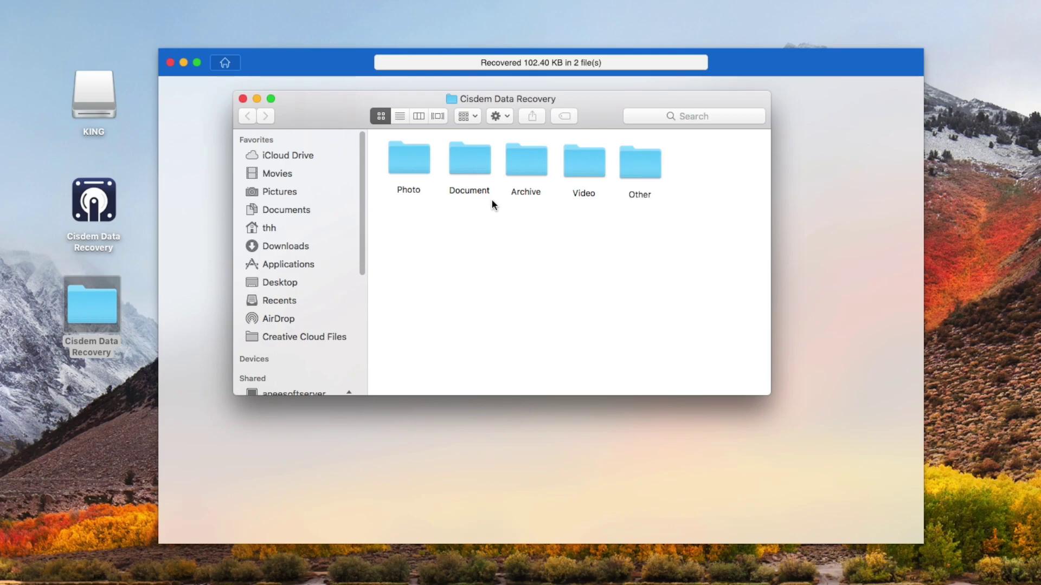
double_click(401, 161)
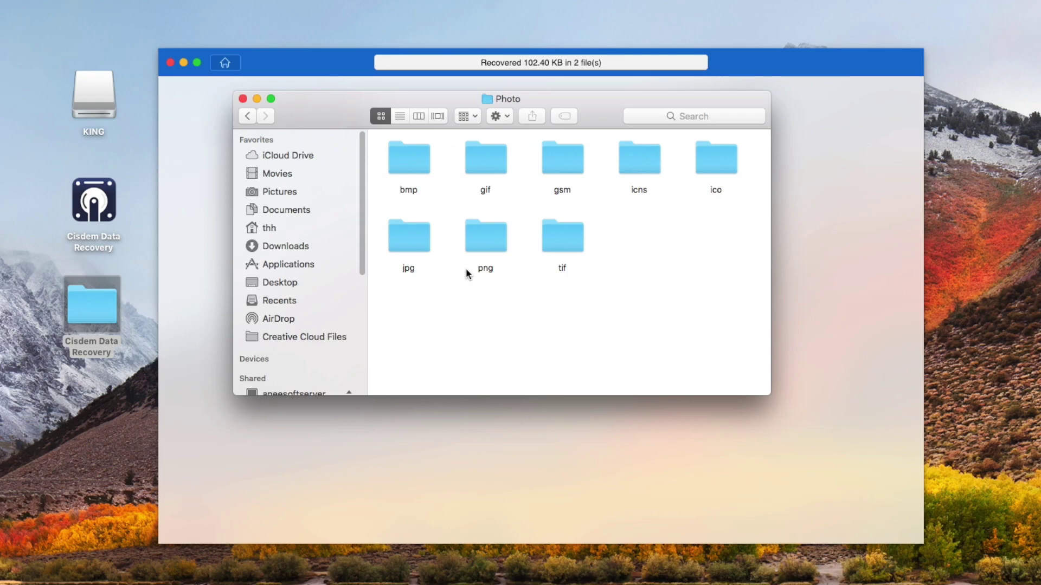
double_click(415, 237)
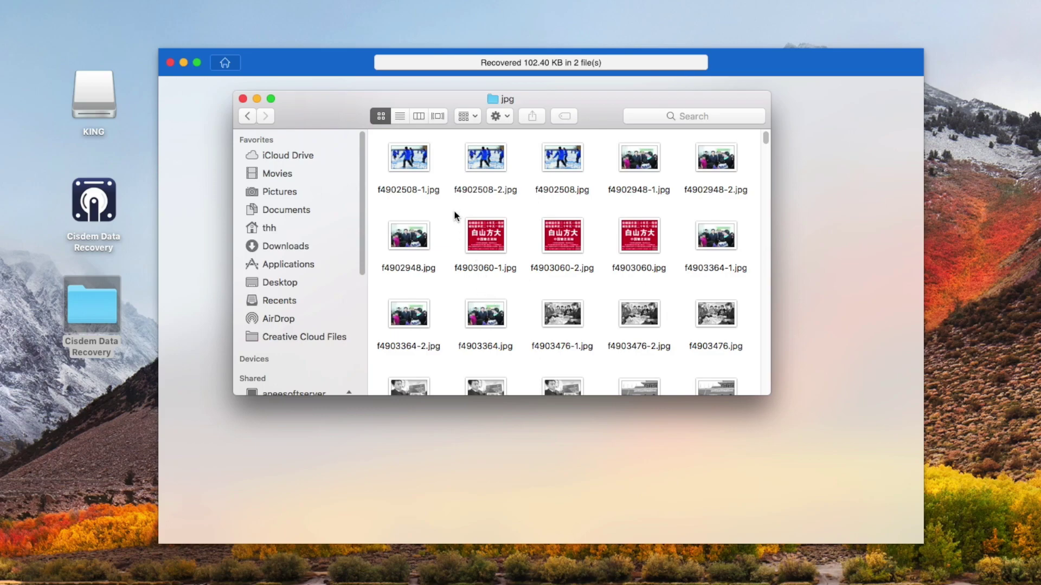
double_click(407, 159)
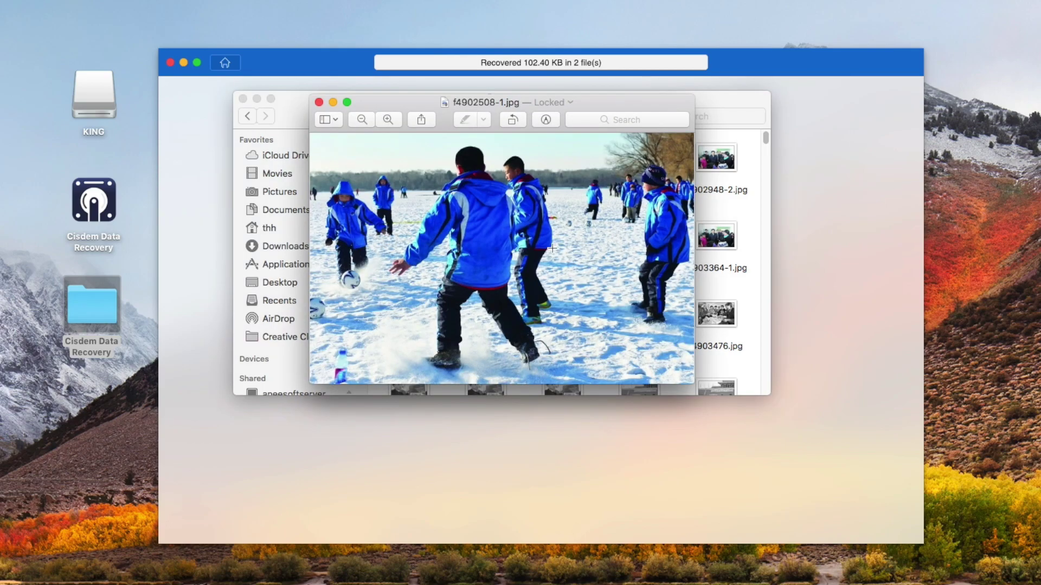
click(319, 103)
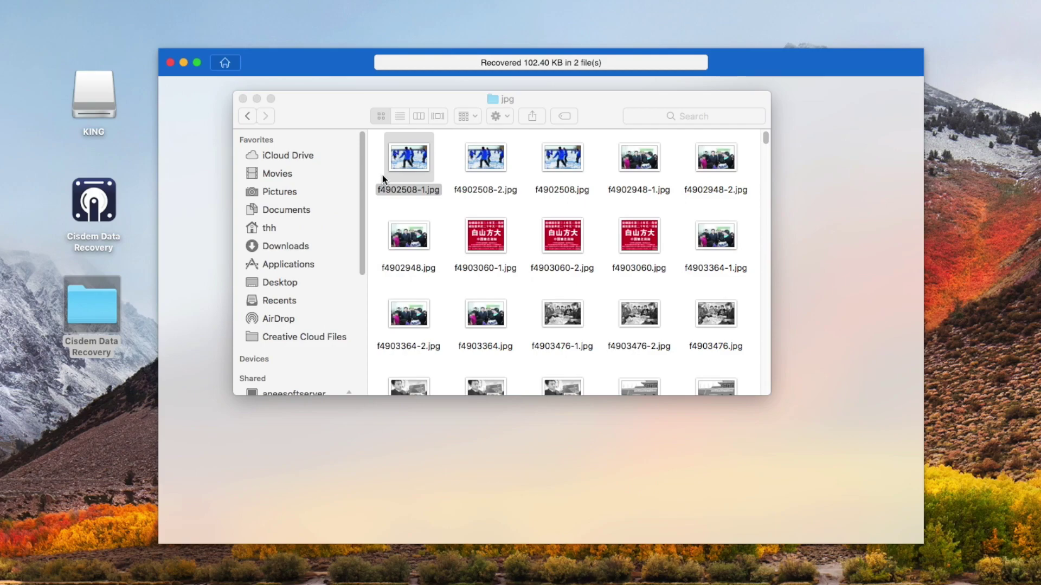
Preview f0261920.bmp and f0282934.bmp in the bmp folder, then close Finder and the app.
click(248, 116)
double_click(405, 159)
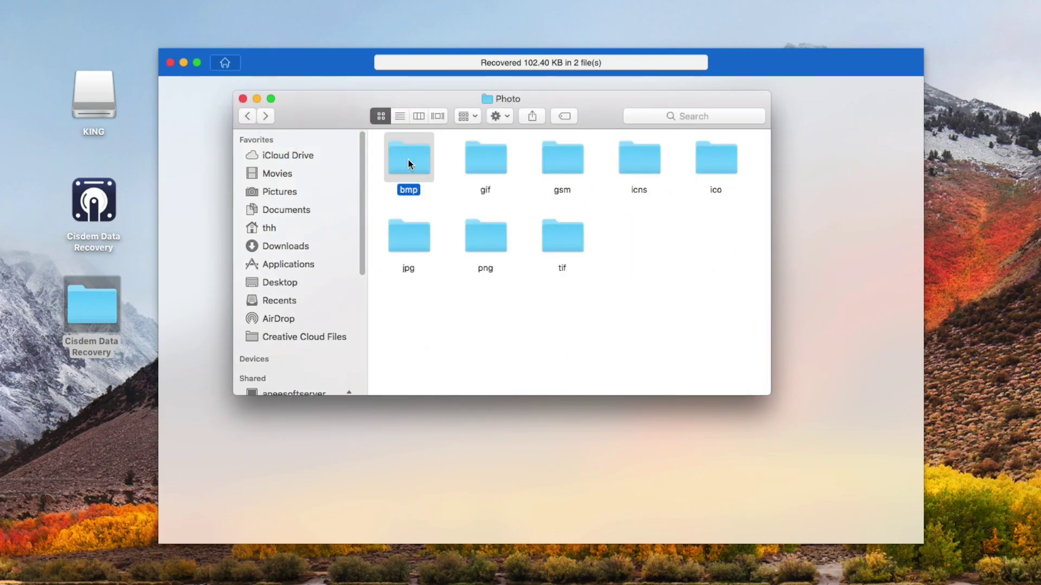
double_click(419, 163)
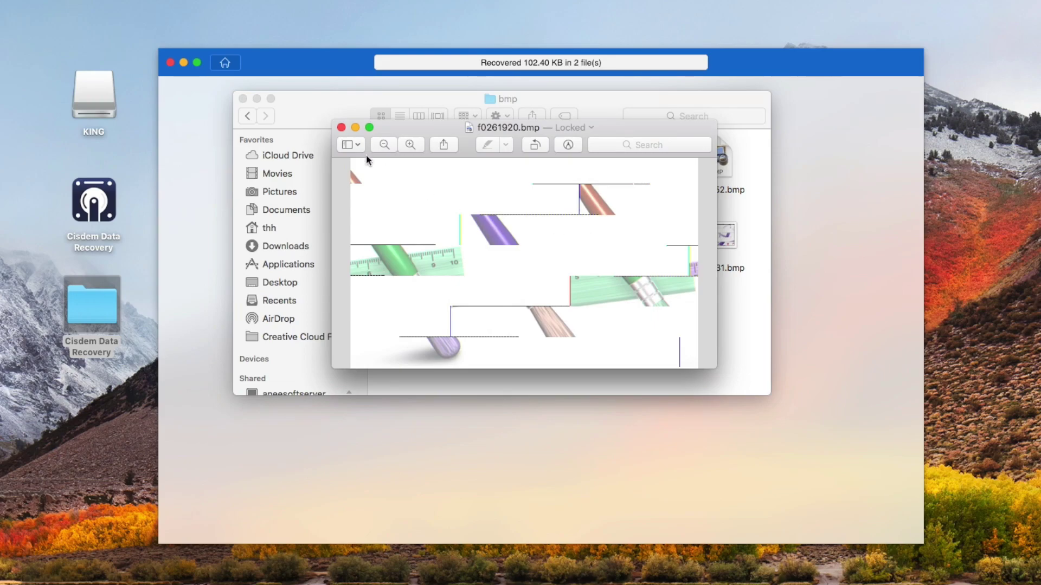
click(341, 127)
double_click(477, 159)
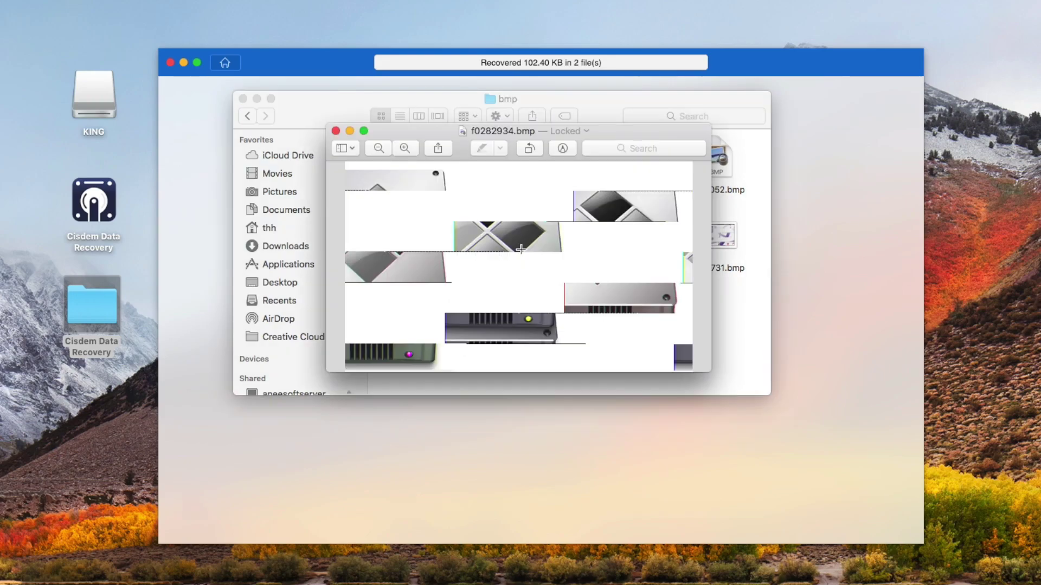
click(336, 131)
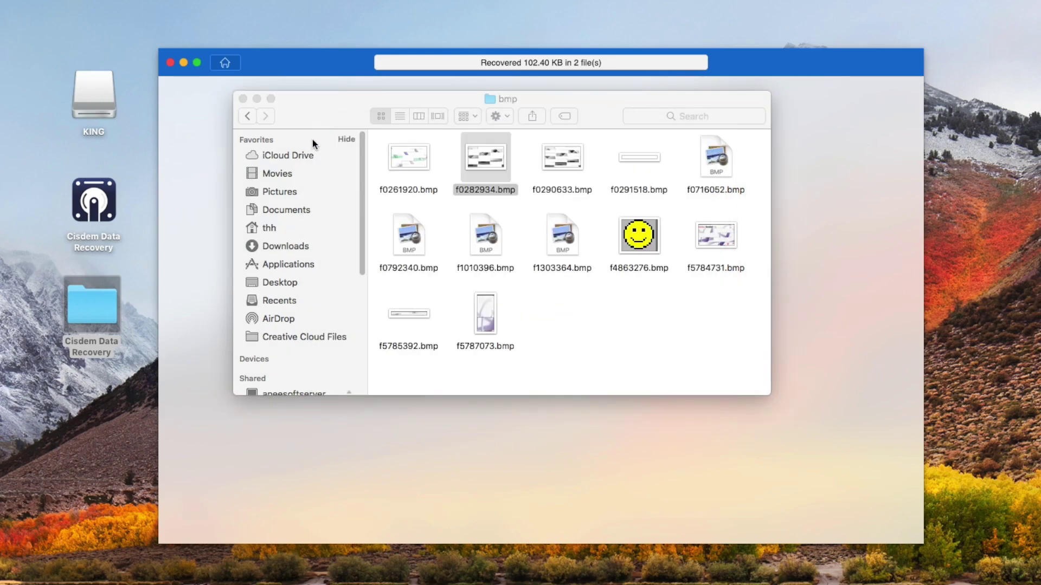
click(242, 99)
click(171, 63)
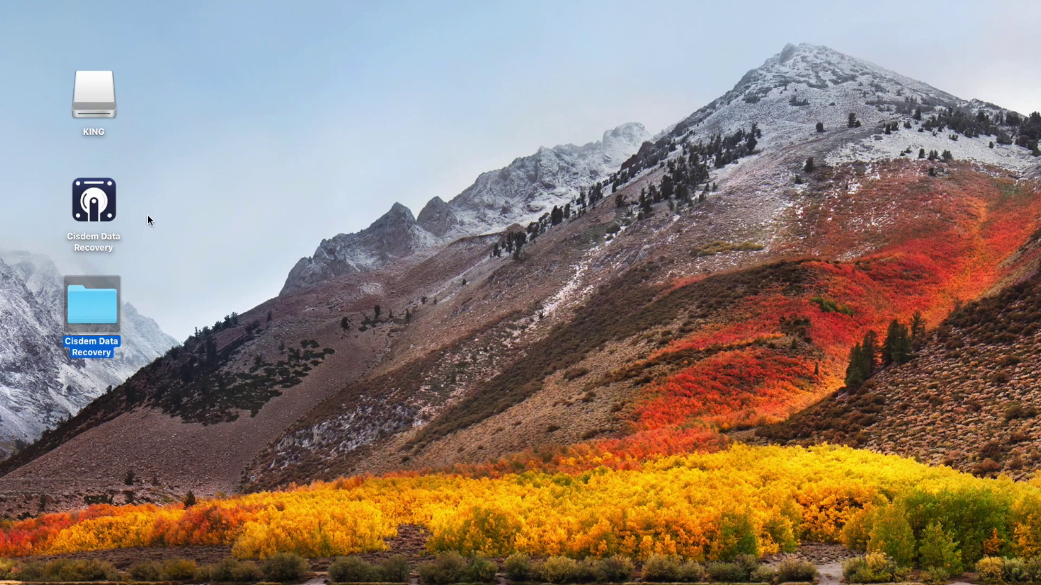
Erase the KING drive as Mac OS Extended (Journaled) via Disk Utility from Launchpad.
key(F4)
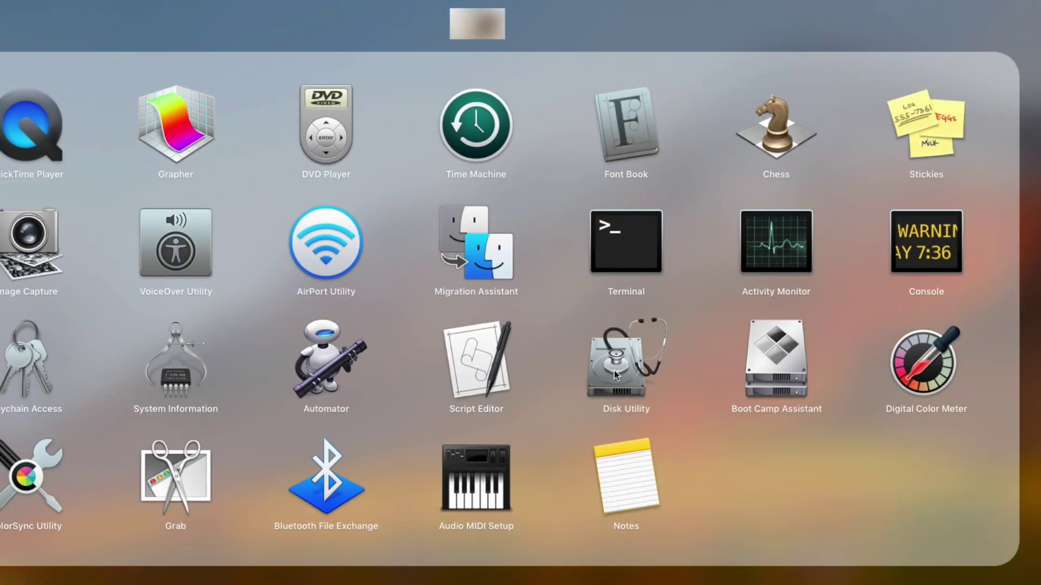
click(616, 375)
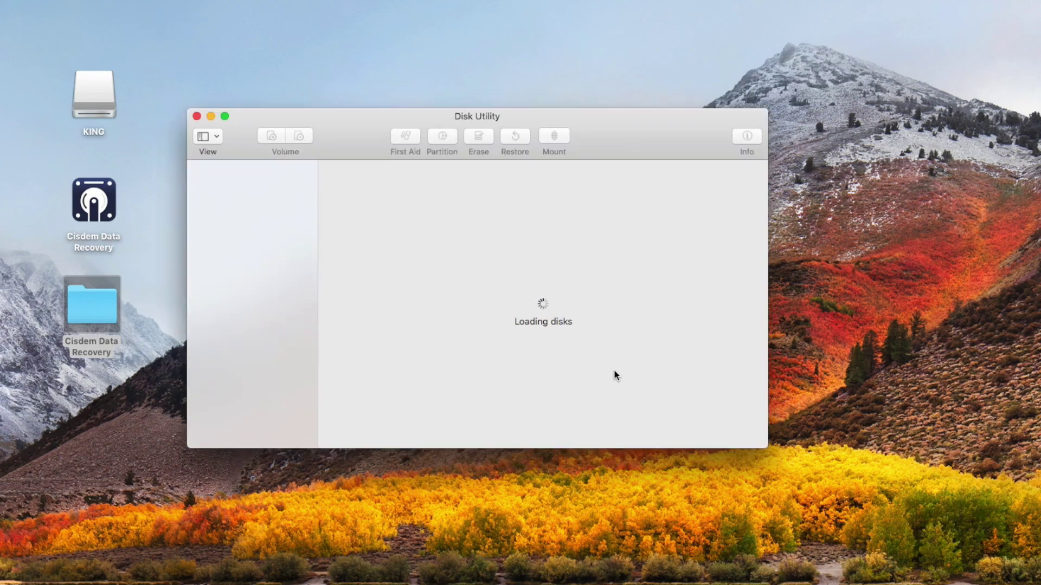
click(240, 261)
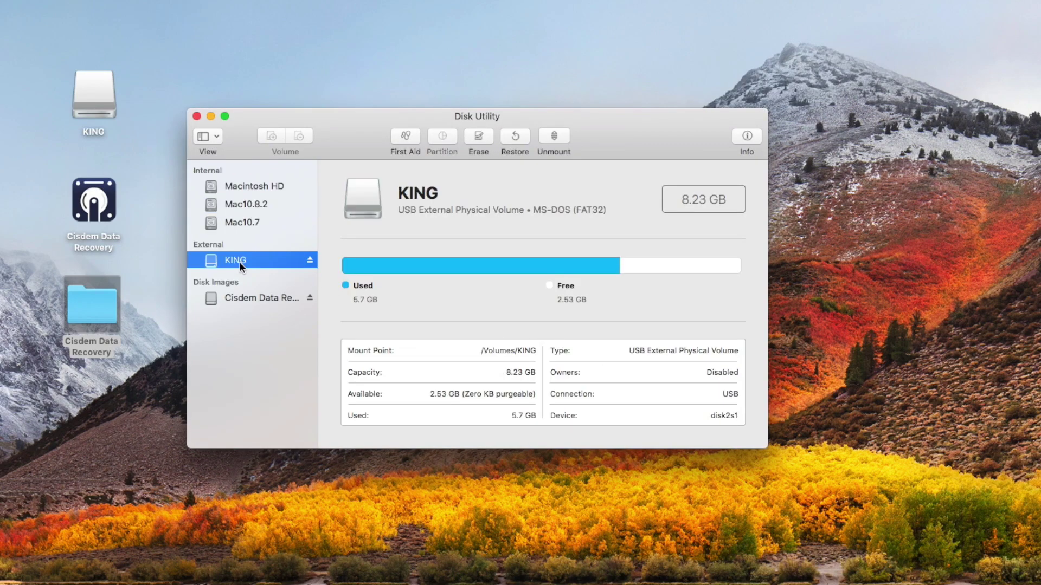
click(477, 140)
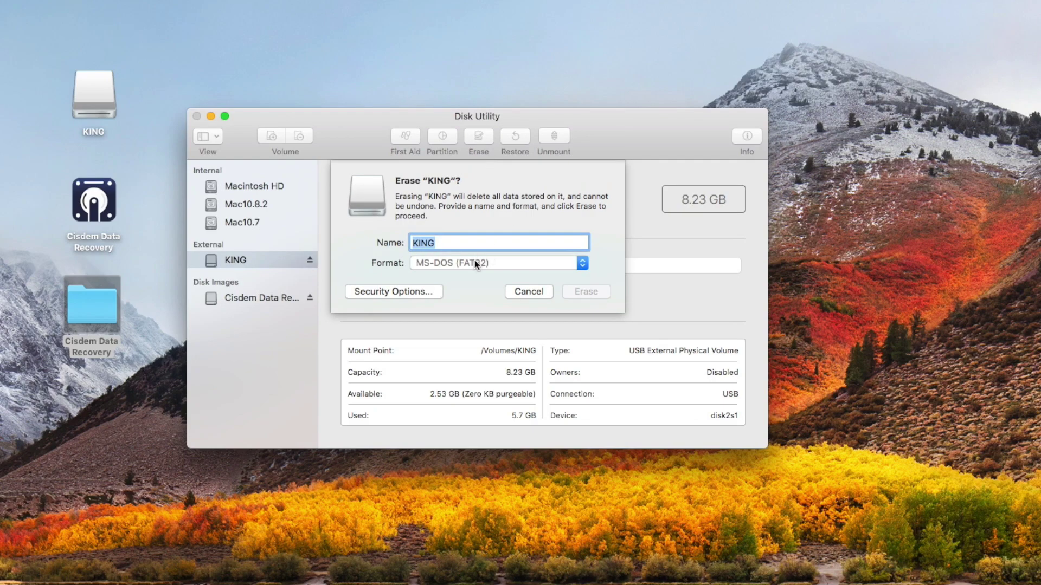
click(474, 263)
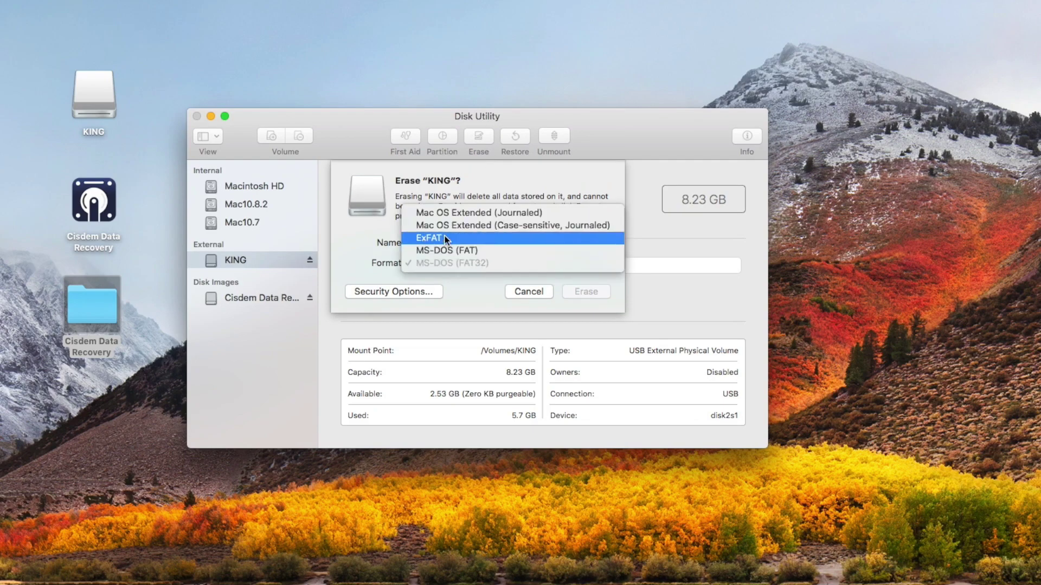
click(446, 237)
click(461, 263)
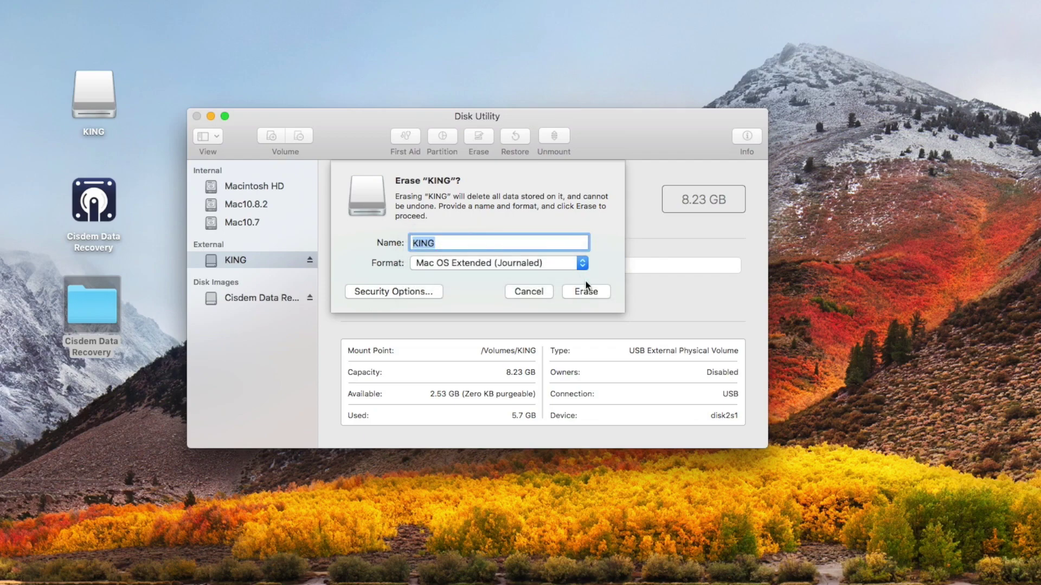
click(595, 297)
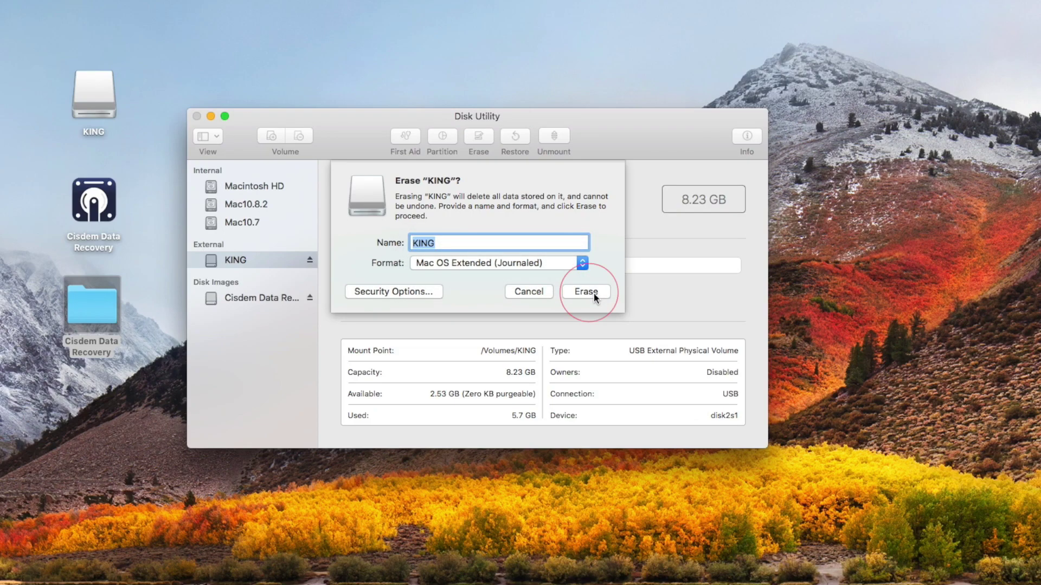